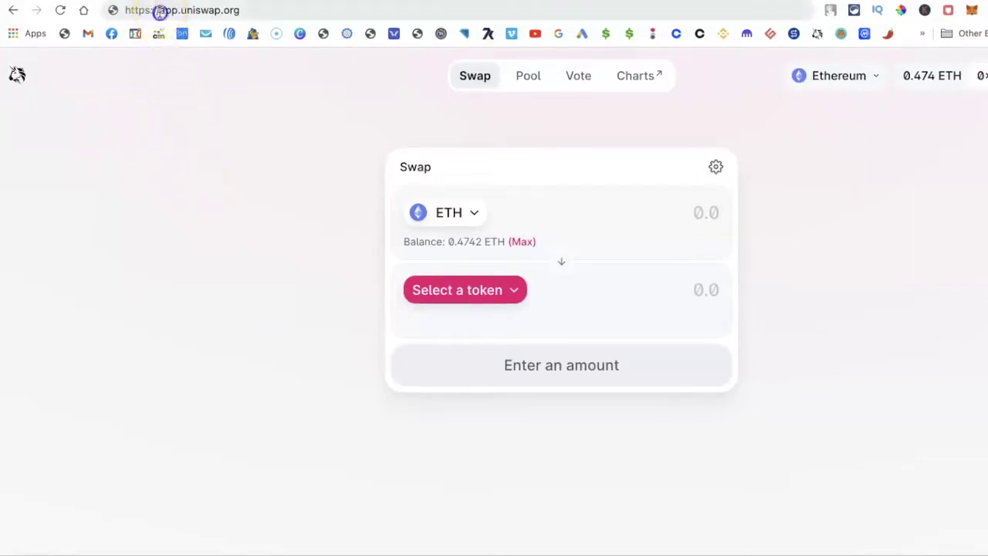
- Load the uniswap.org home page and launch the Uniswap app from it
drag(158, 11, 177, 11)
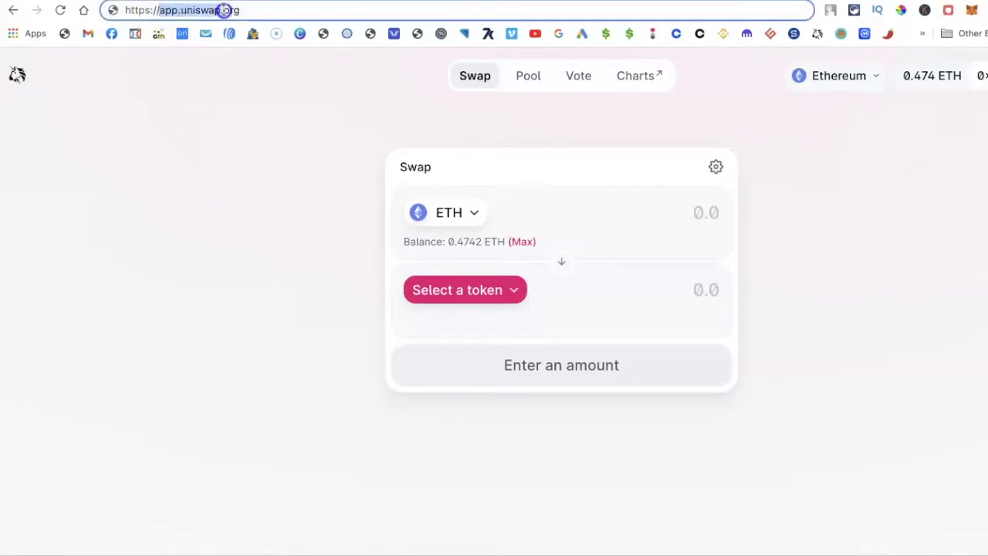
click(181, 11)
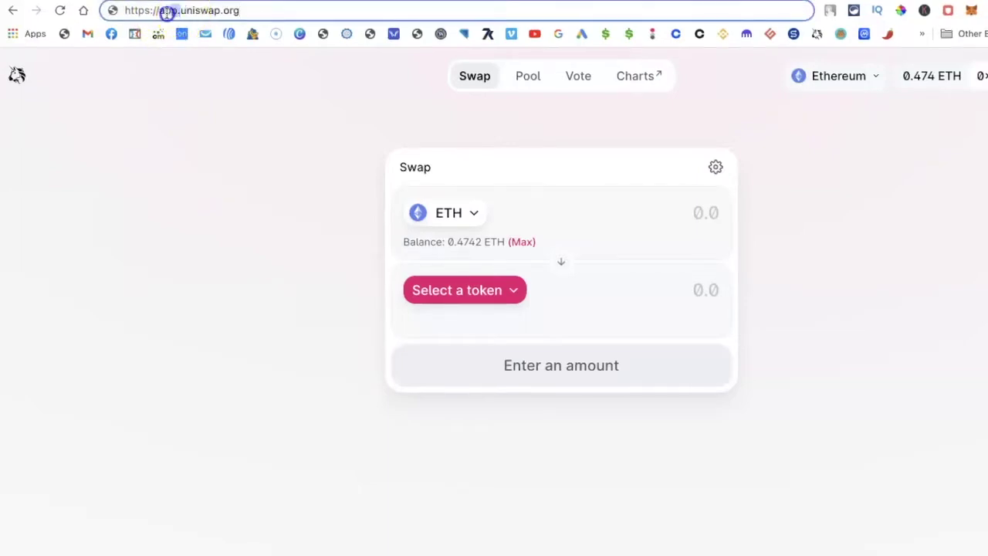
key(BackSpace)
key(Return)
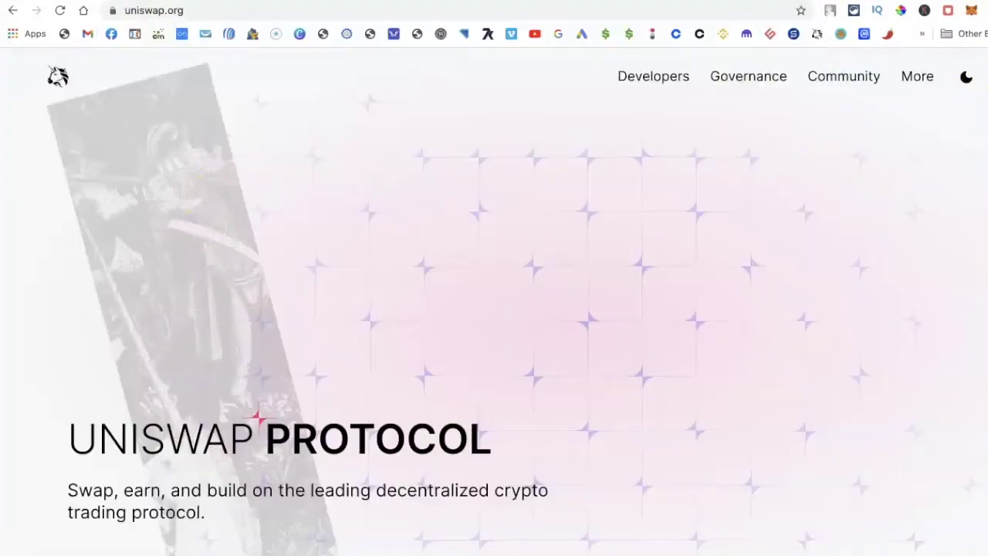
click(987, 76)
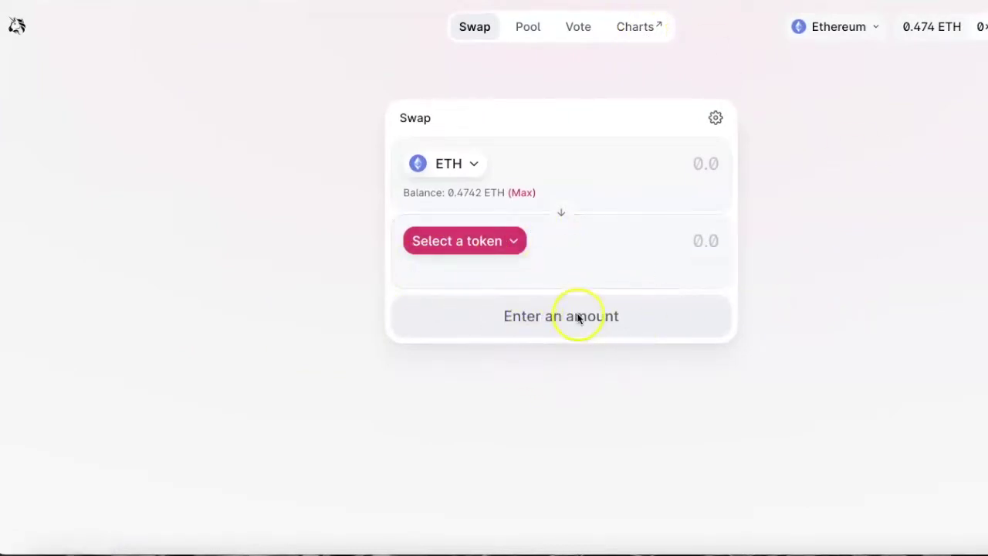
- Search the Uniswap charts for "zeniq" and open the ZENIQ token's page
click(641, 34)
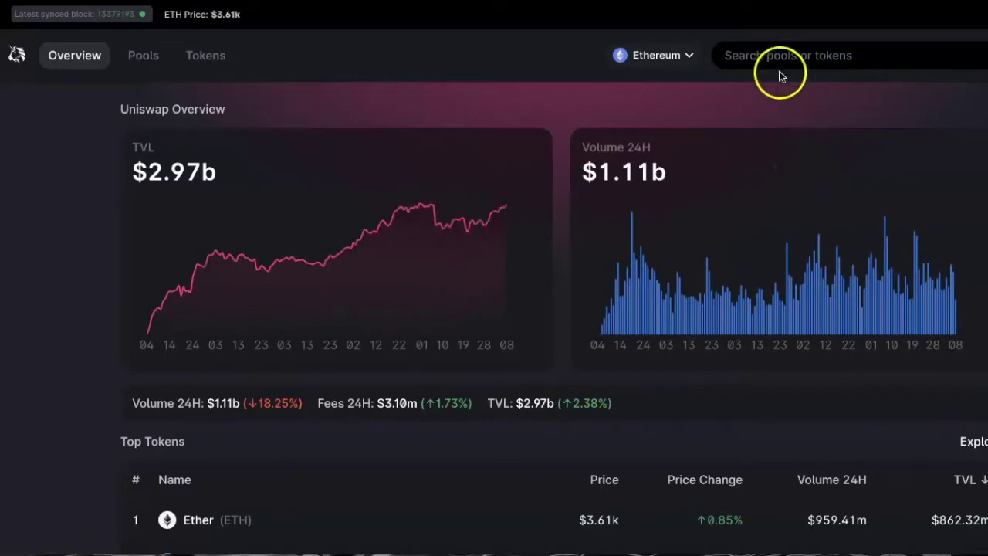
click(762, 60)
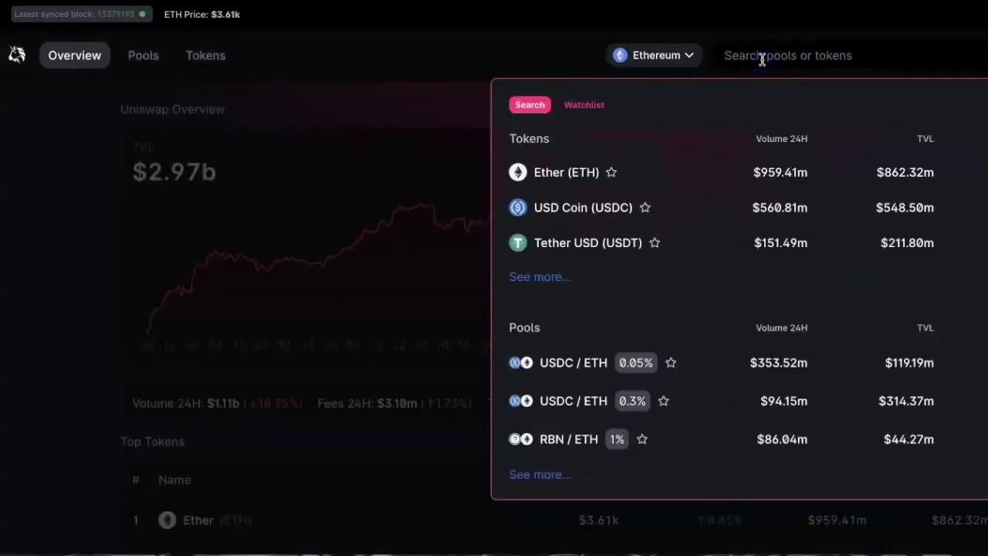
text(zeniq)
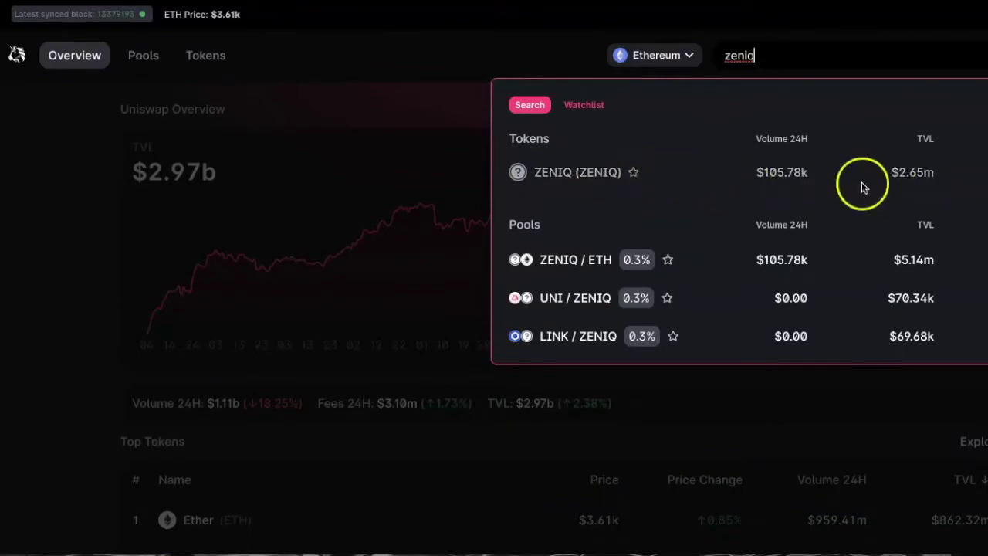
click(691, 177)
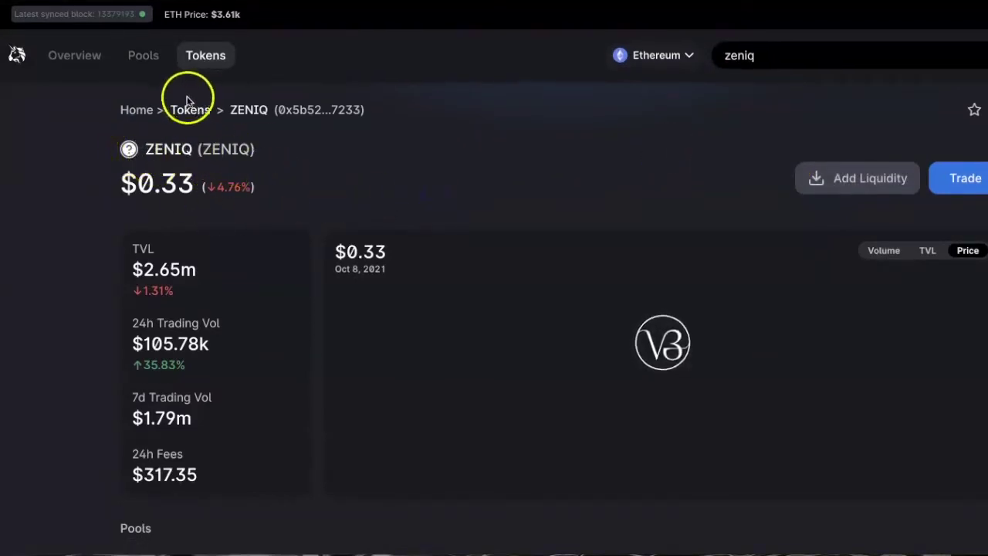
- Open the ZENIQ token's contract on Etherscan and copy its full contract address
drag(232, 110, 270, 109)
click(317, 193)
click(317, 112)
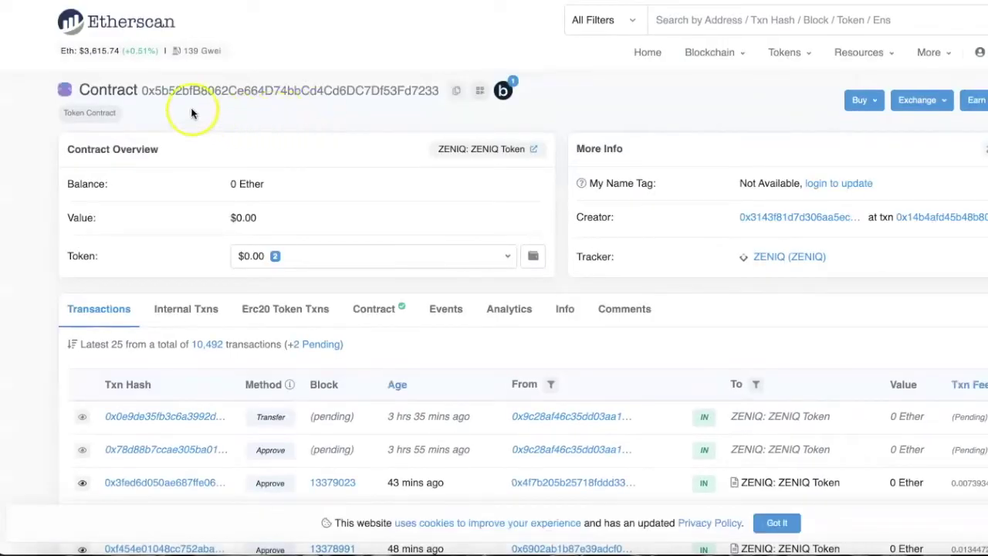
drag(144, 93, 437, 104)
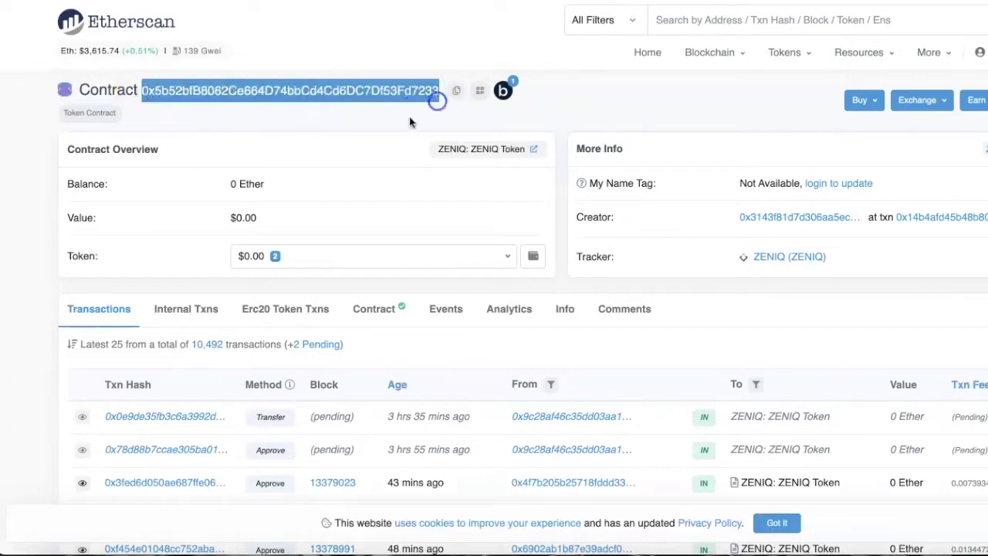
click(367, 129)
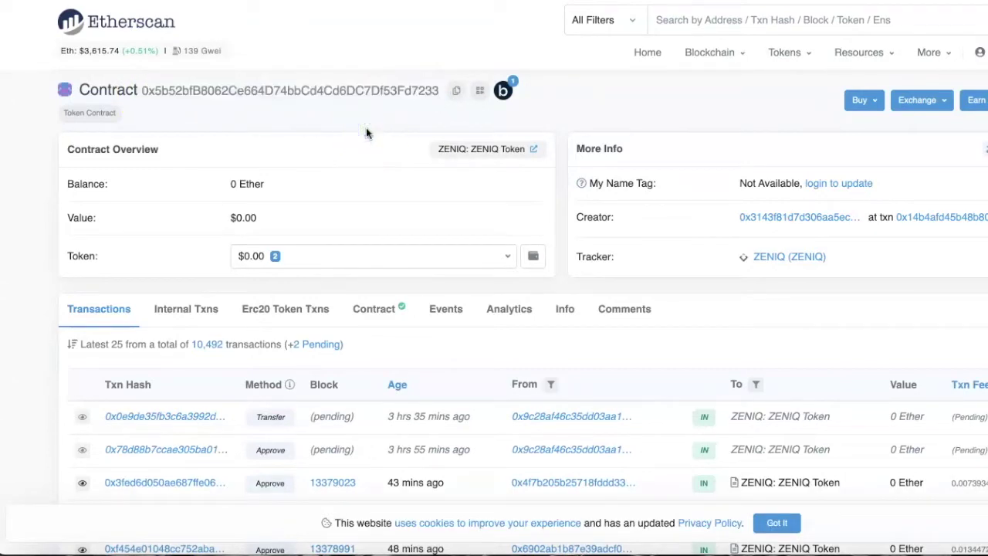
click(457, 93)
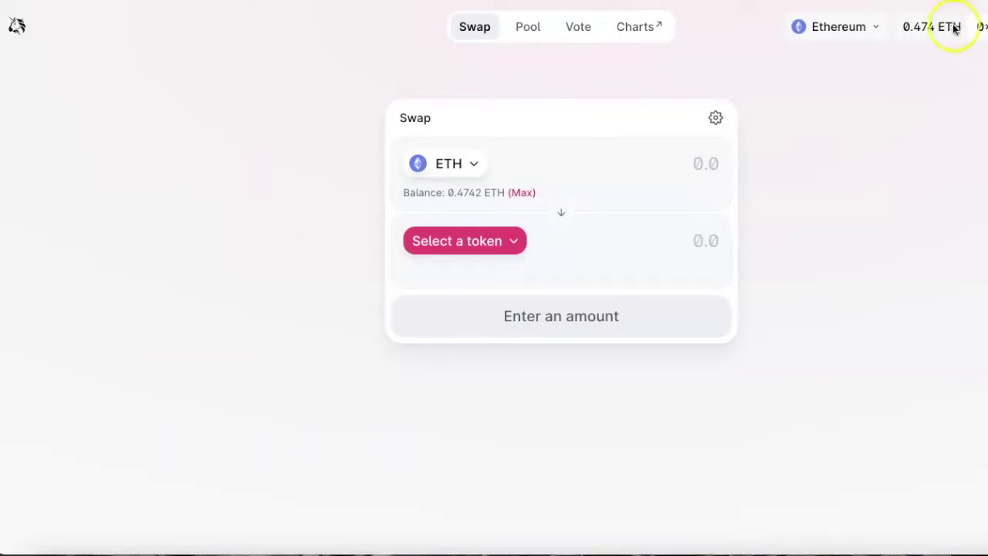
- Try to add ZENIQ to the MetaMask wallet as a custom token using the copied contract address
click(970, 10)
click(847, 343)
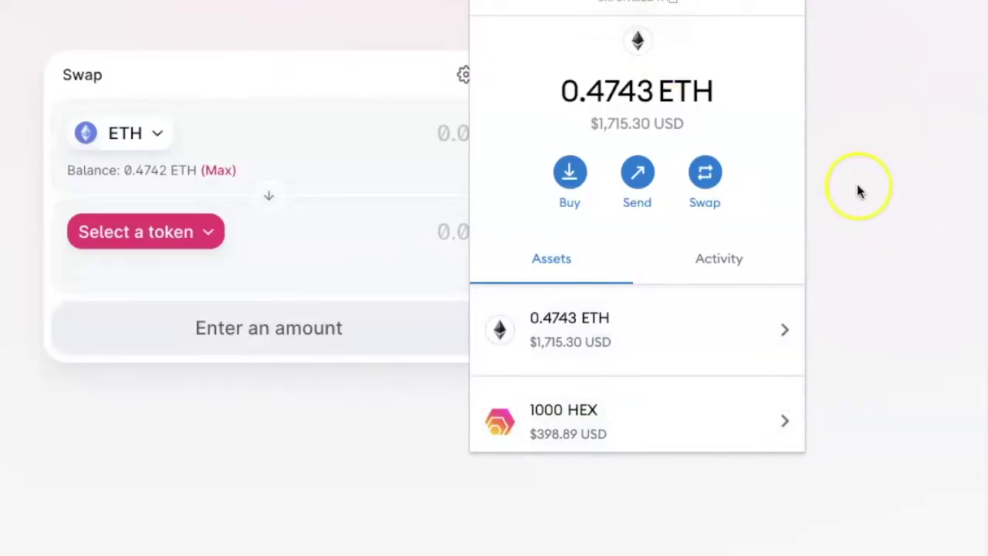
click(829, 145)
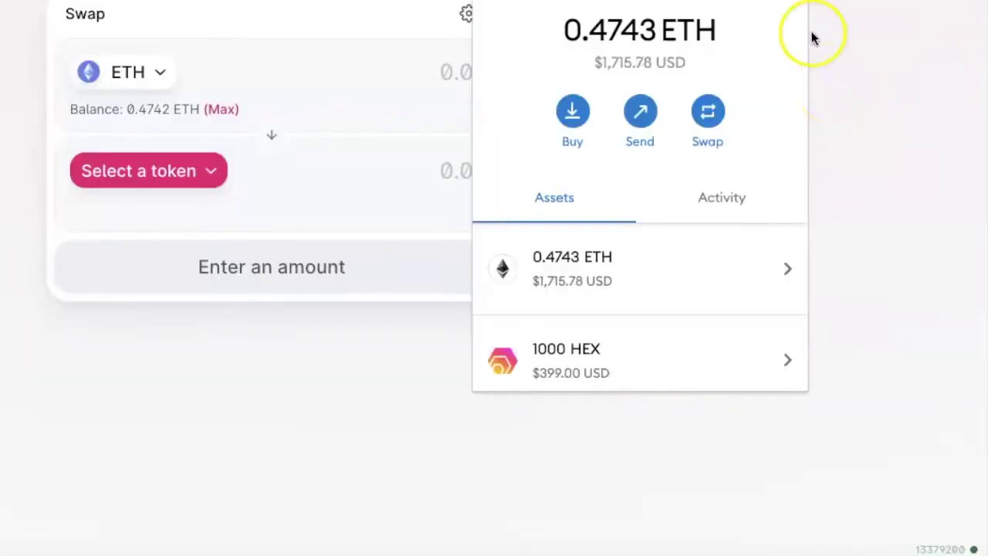
scroll(792, 90, down, 5)
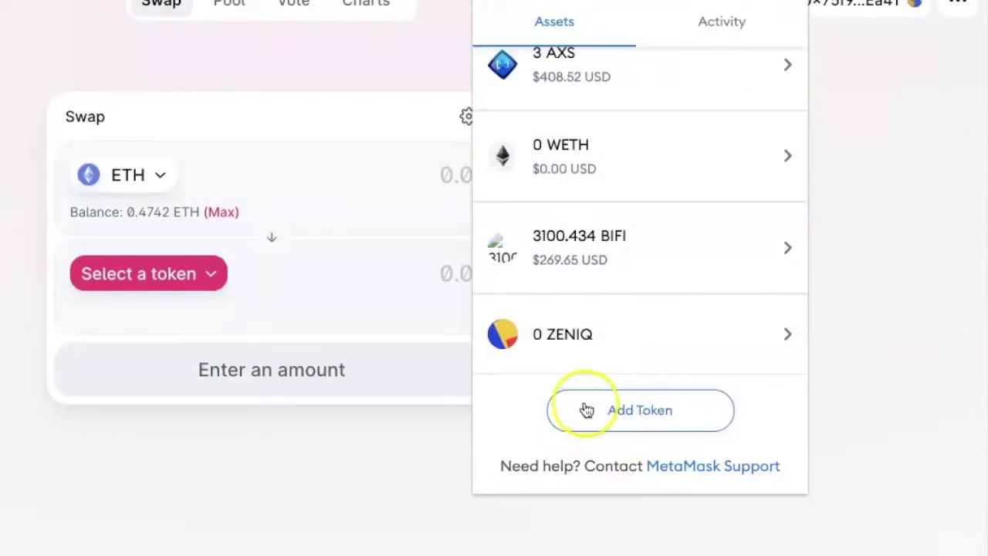
click(636, 413)
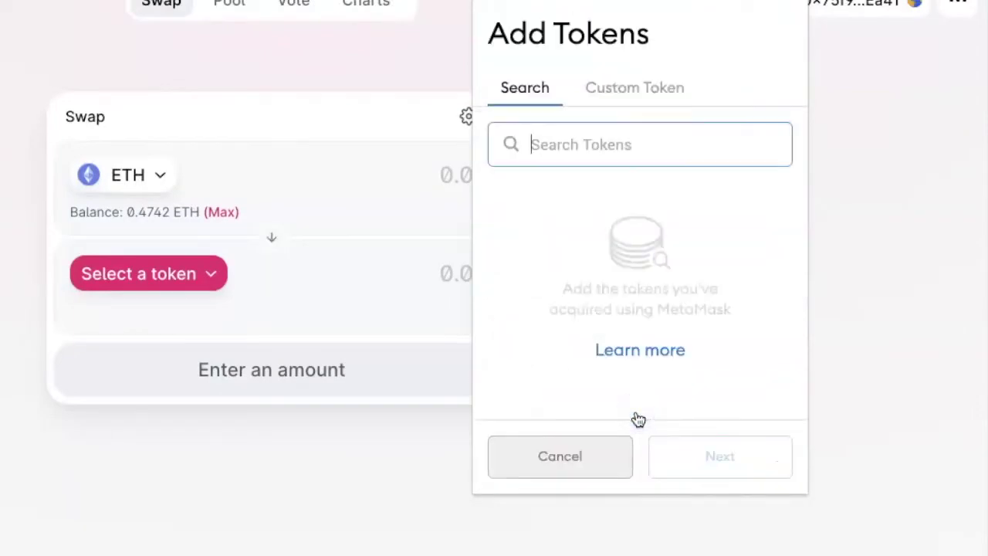
click(607, 100)
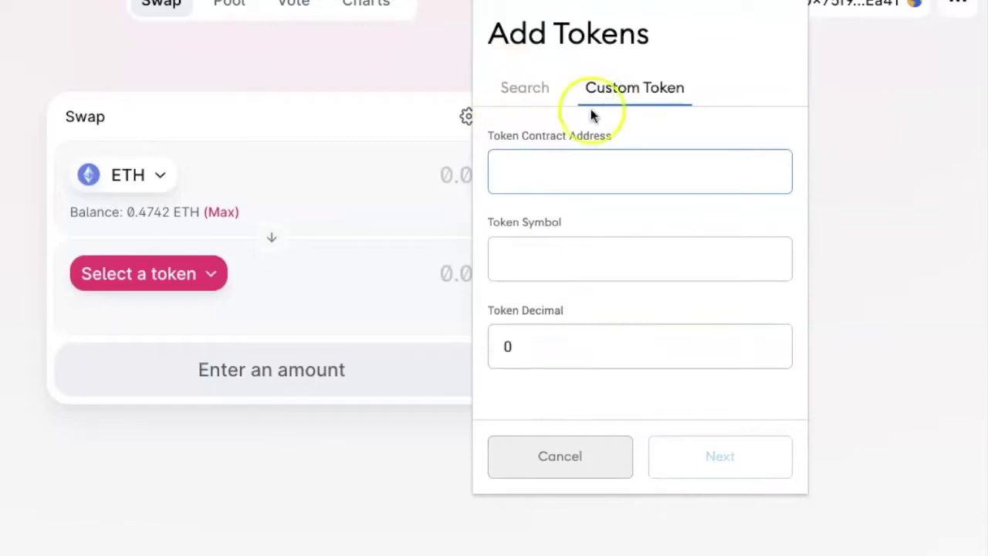
right_click(538, 171)
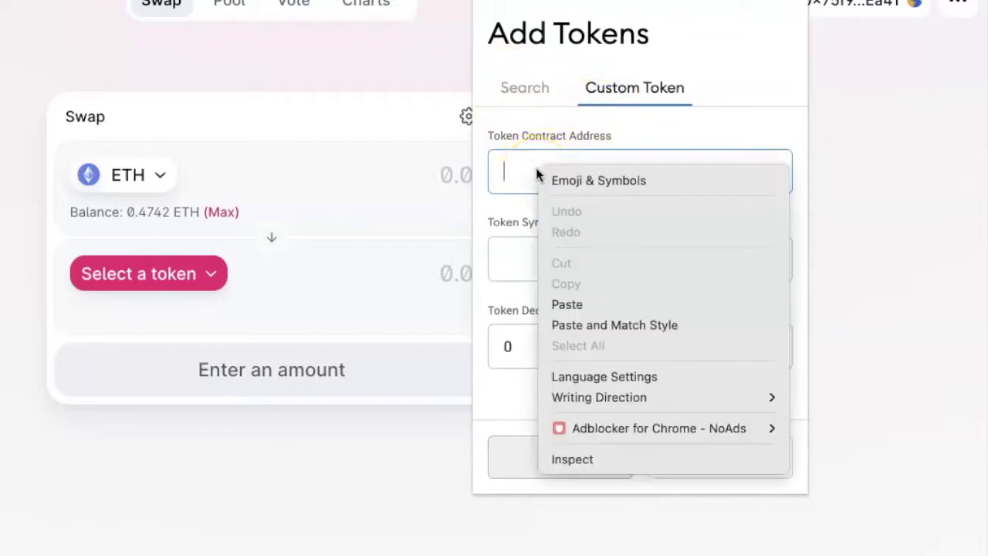
click(602, 306)
click(494, 199)
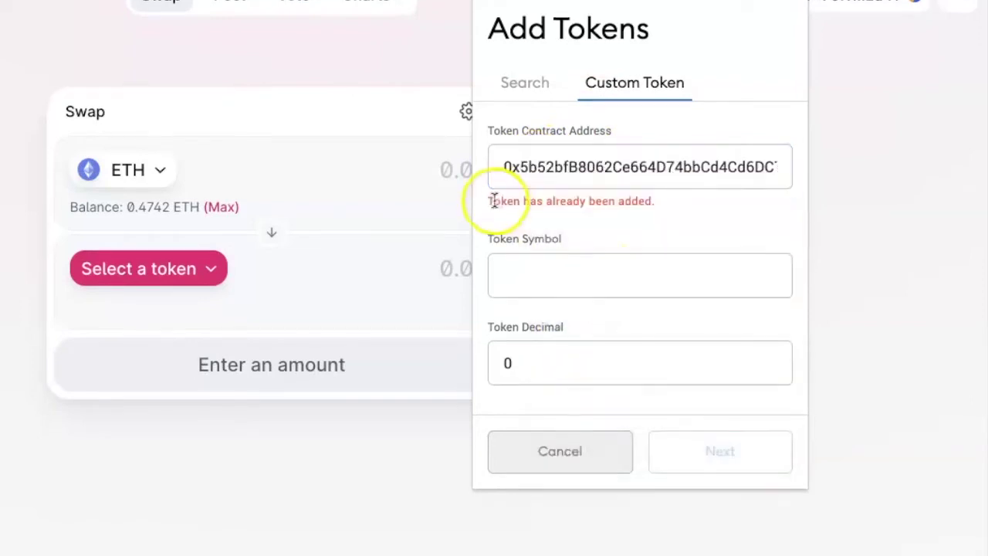
drag(514, 201, 653, 202)
click(654, 202)
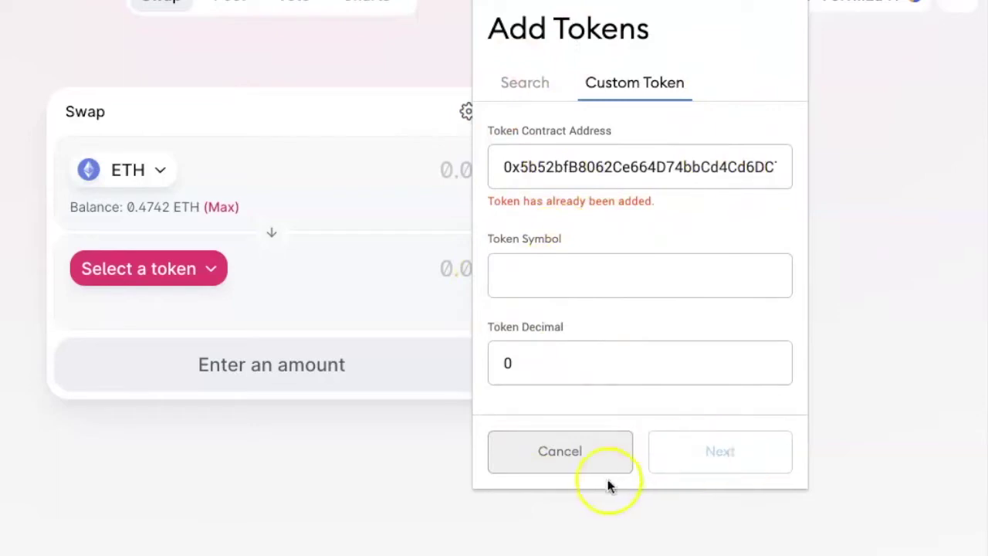
click(530, 82)
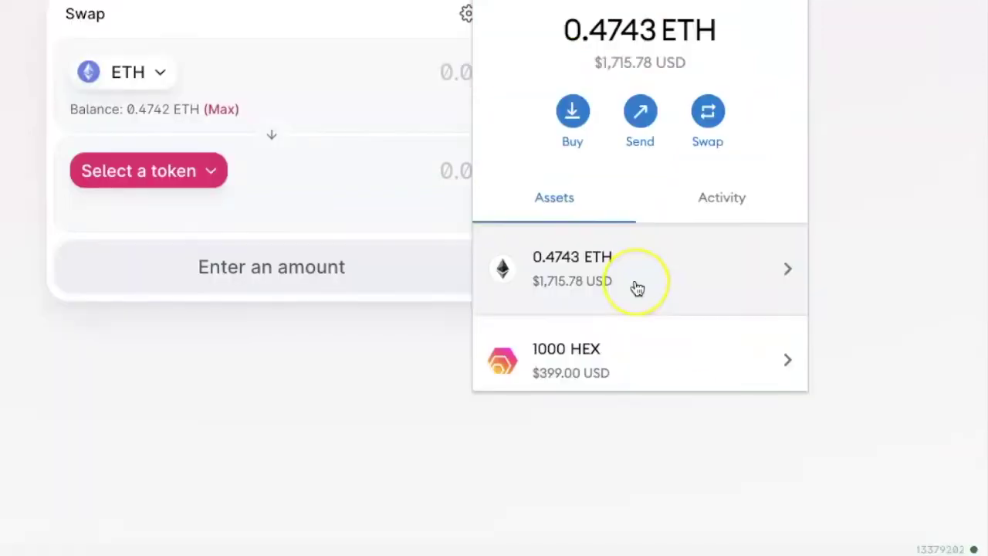
- Examine the ZENIQ asset and the other token balances in the MetaMask wallet
scroll(635, 287, down, 5)
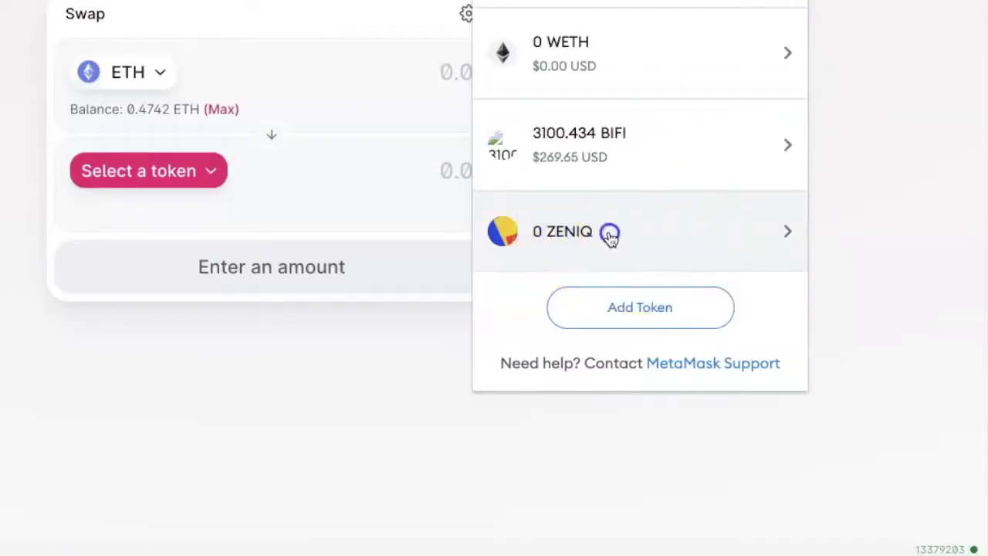
click(611, 236)
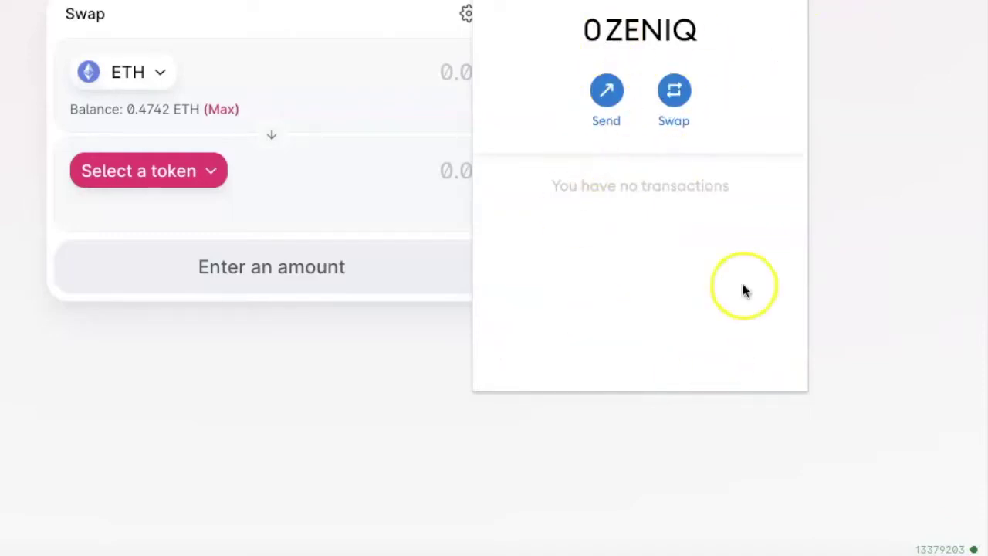
scroll(634, 227, down, 10)
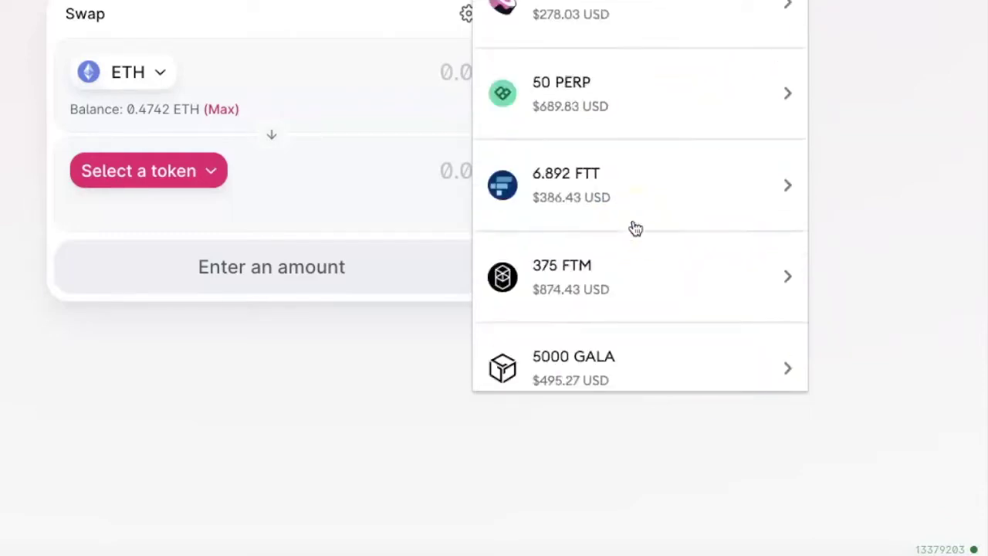
scroll(622, 243, up, 10)
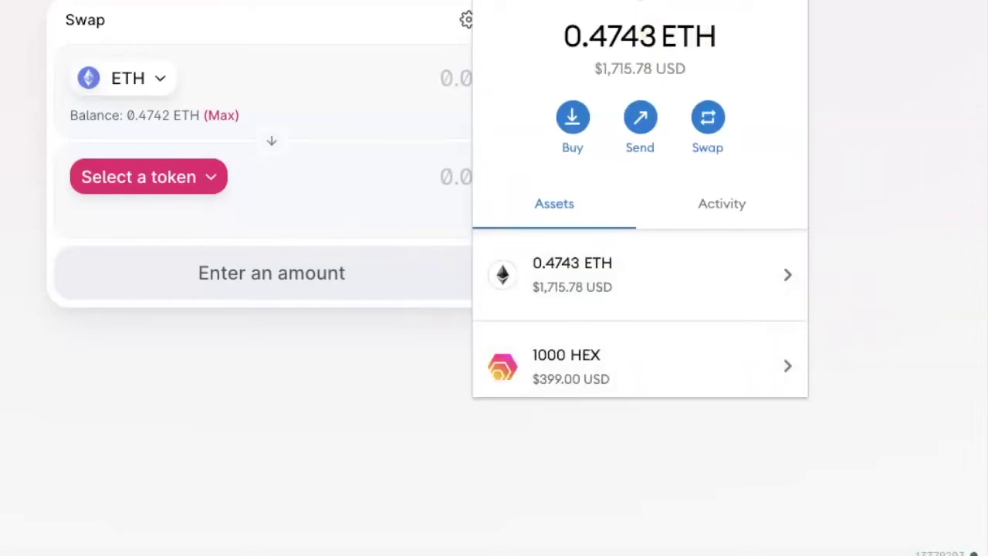
scroll(662, 211, down, 10)
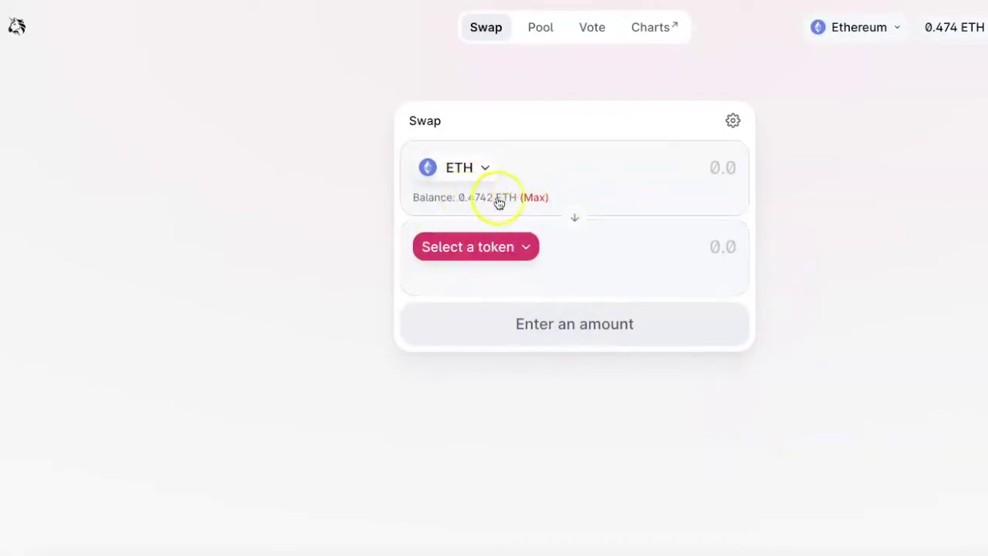
- Find ZENIQ by its copied contract address and import it as the token to receive in the swap
click(461, 244)
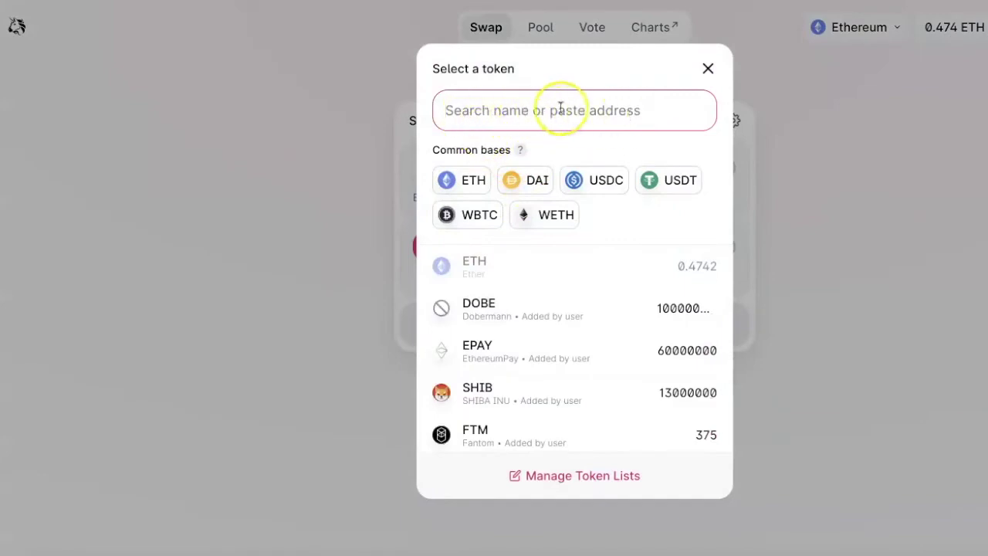
key(ctrl+v)
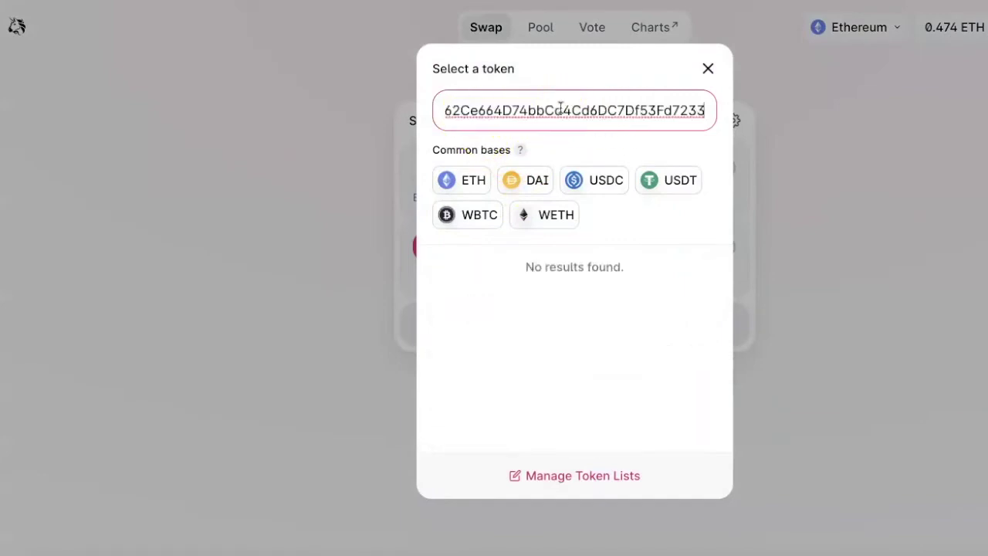
drag(468, 278, 541, 281)
click(541, 281)
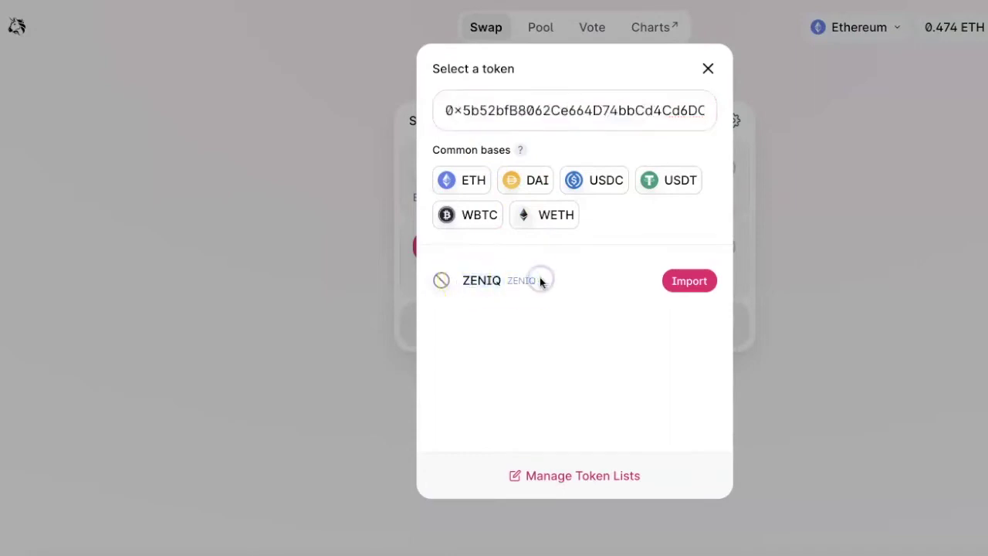
click(681, 283)
click(571, 423)
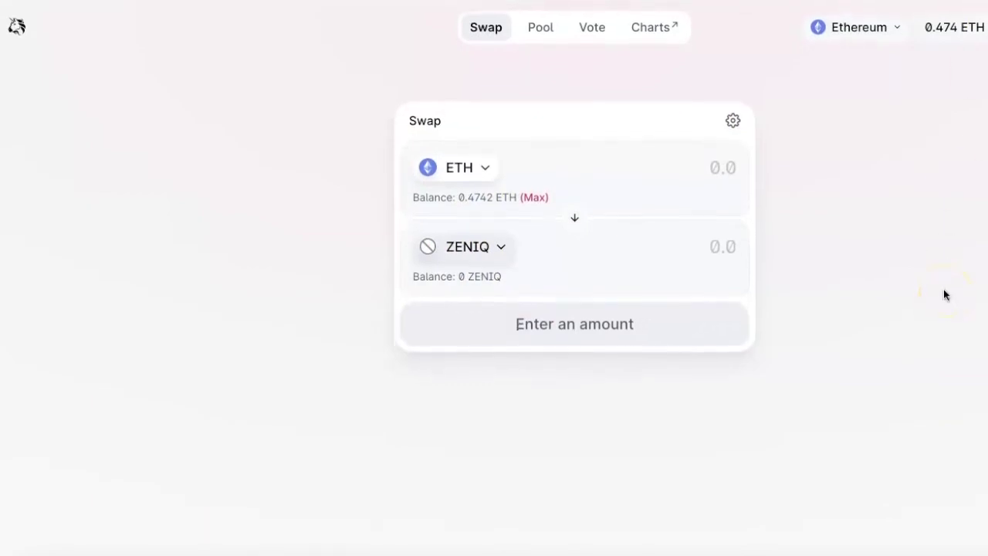
- Set the amount of ZENIQ to receive in the swap to 100
click(864, 318)
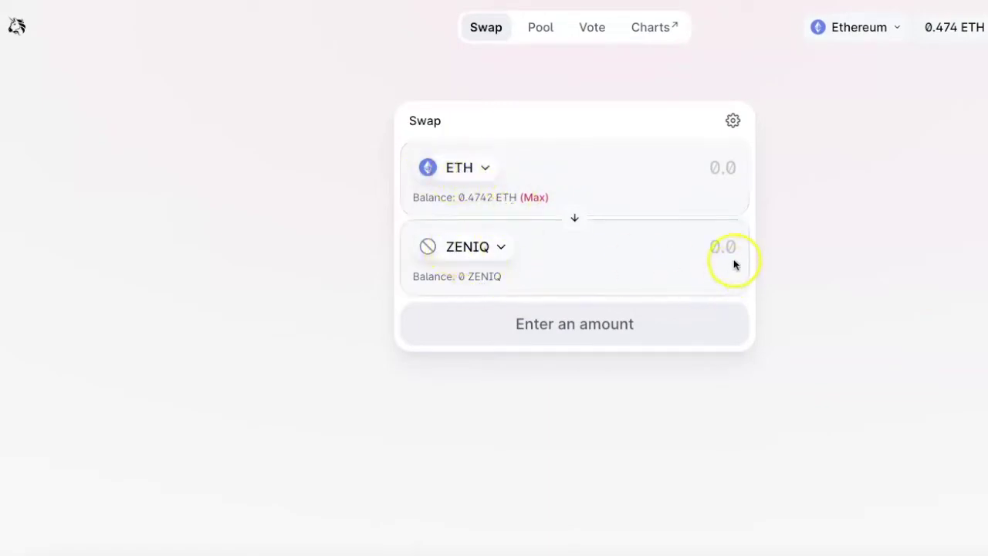
click(719, 236)
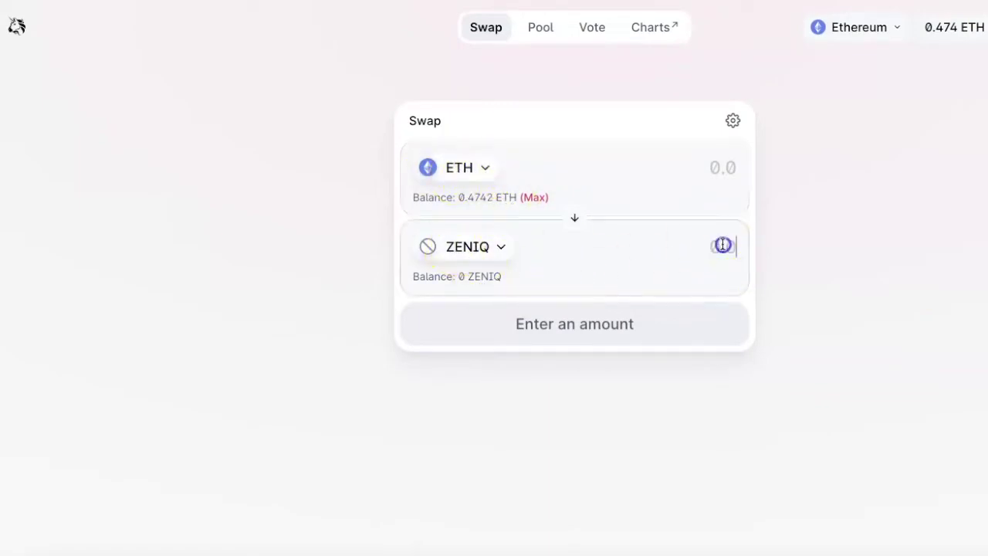
text(100)
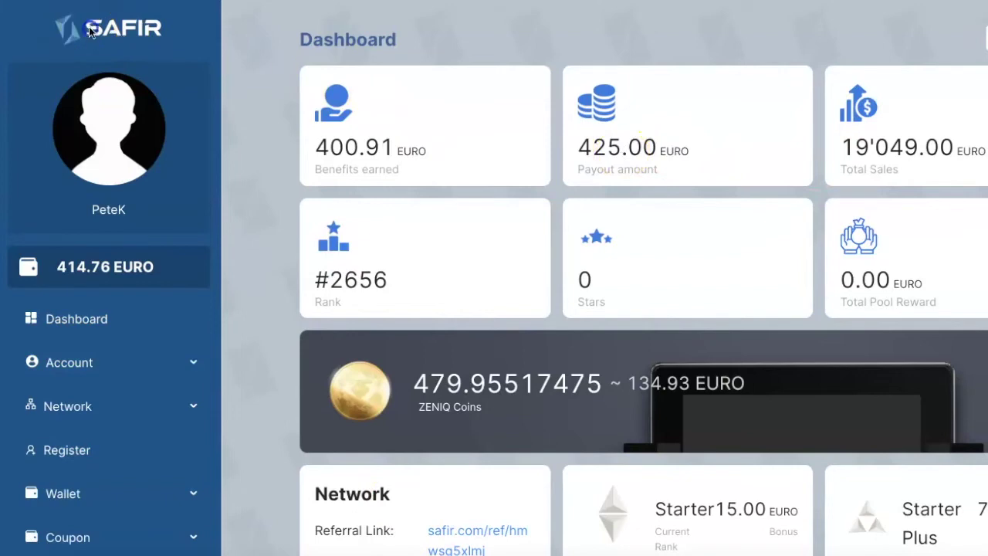
- Check the ZENIQ coin balance on the SAFIR dashboard
scroll(419, 204, down, 2)
drag(420, 204, 479, 203)
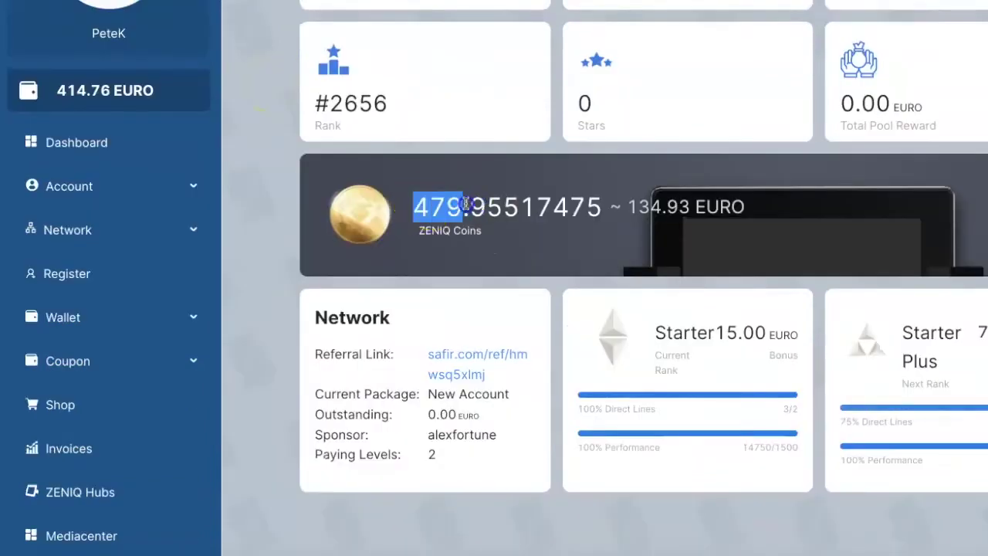
click(463, 166)
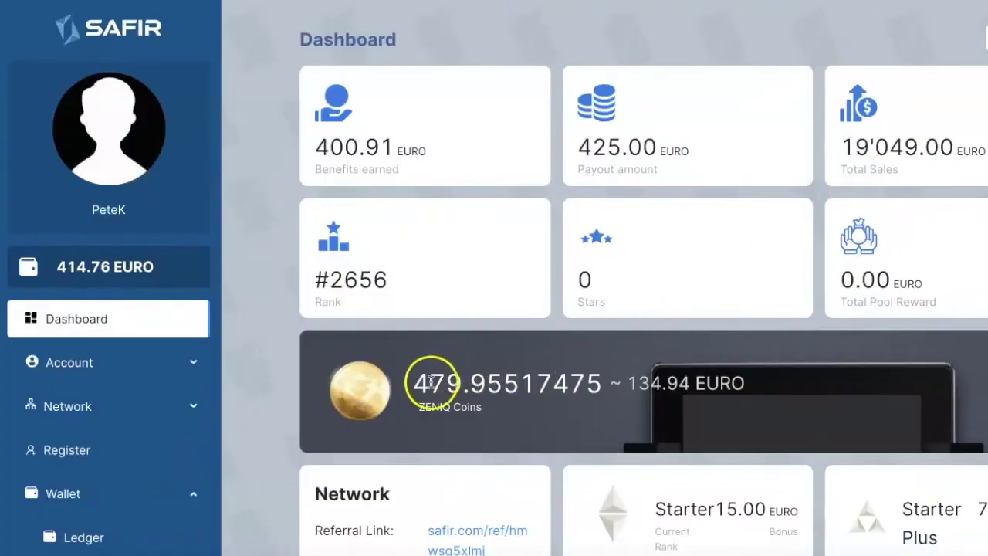
- Compare the ZENIQ coin amount with its euro value on the SAFIR dashboard
drag(415, 381, 476, 382)
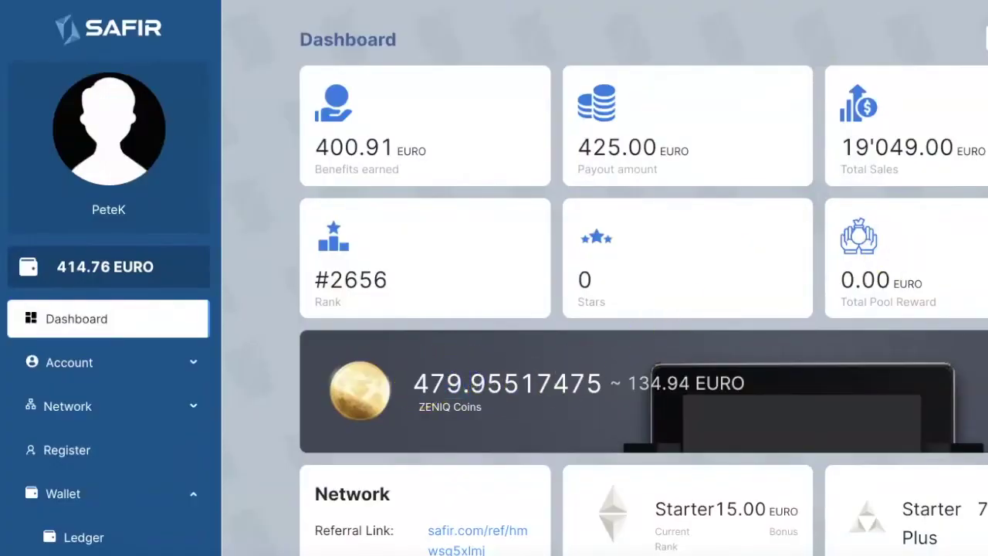
scroll(494, 278, down, 1)
scroll(495, 278, up, 1)
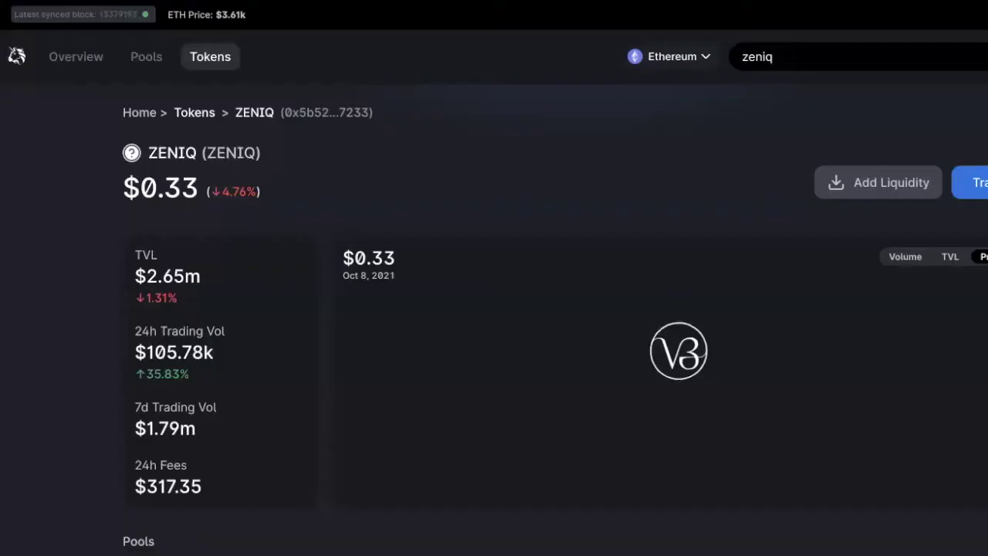
- Switch to the Uniswap Info page for ZENIQ and review its price, trading volume, pools and recent swap transactions
drag(150, 153, 209, 155)
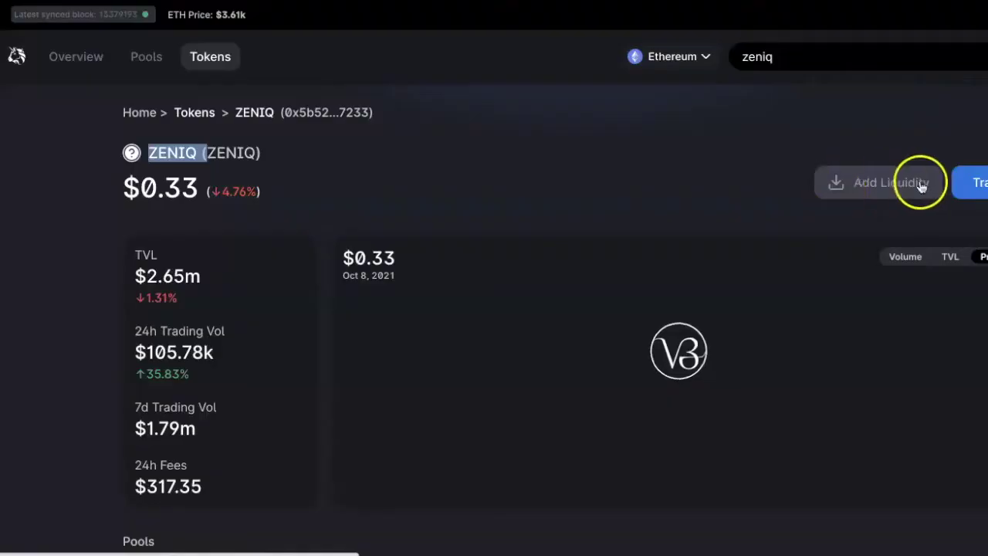
click(342, 176)
scroll(346, 179, down, 2)
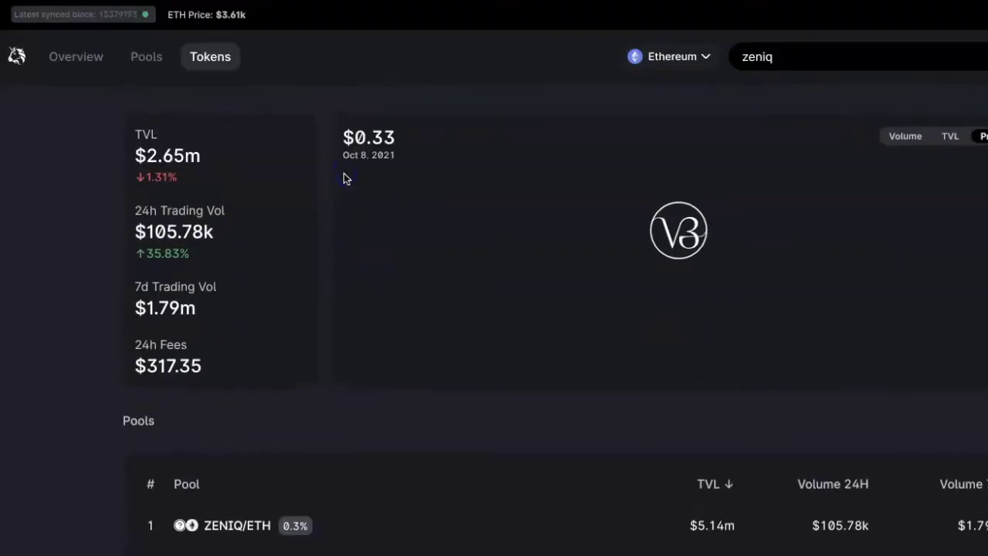
scroll(344, 172, up, 1)
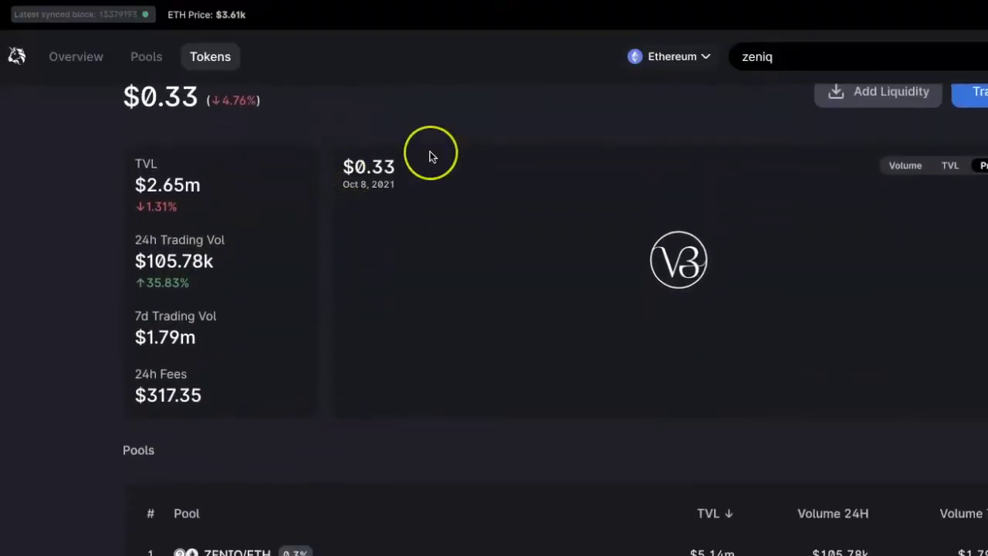
scroll(433, 154, down, 10)
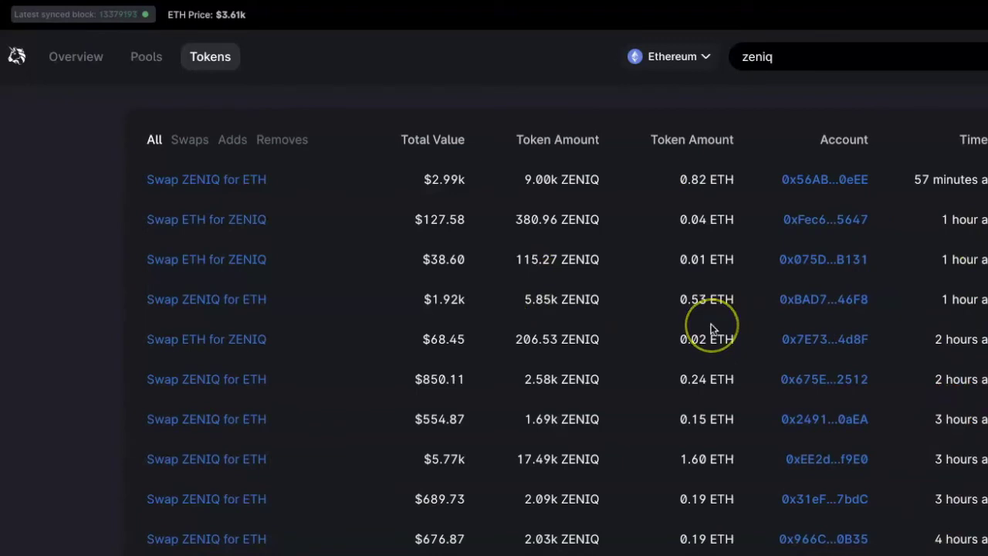
scroll(457, 331, up, 10)
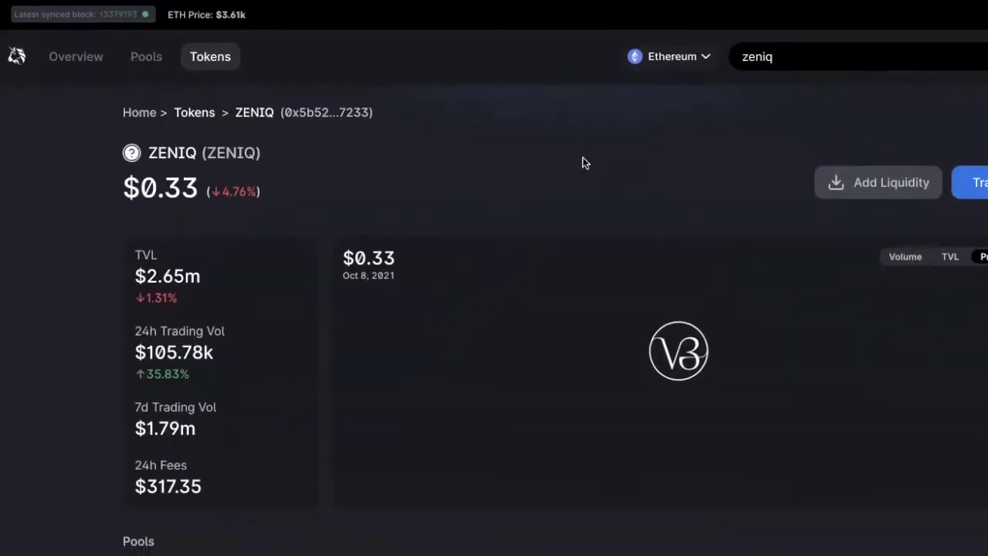